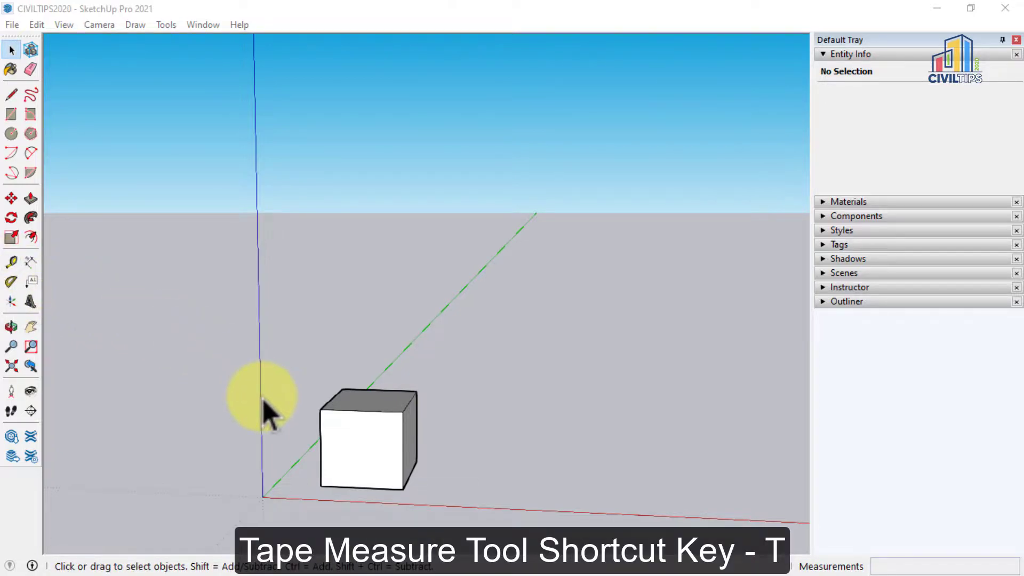
- With the Tape Measure, measure up from the cube's bottom corner, reading about 30' 8 3/4"
key(t)
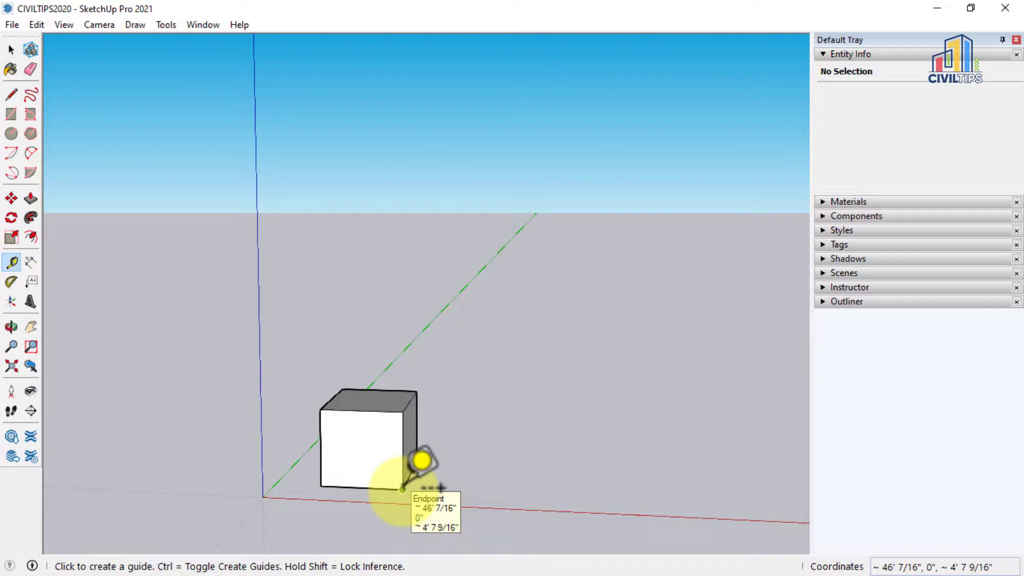
click(402, 490)
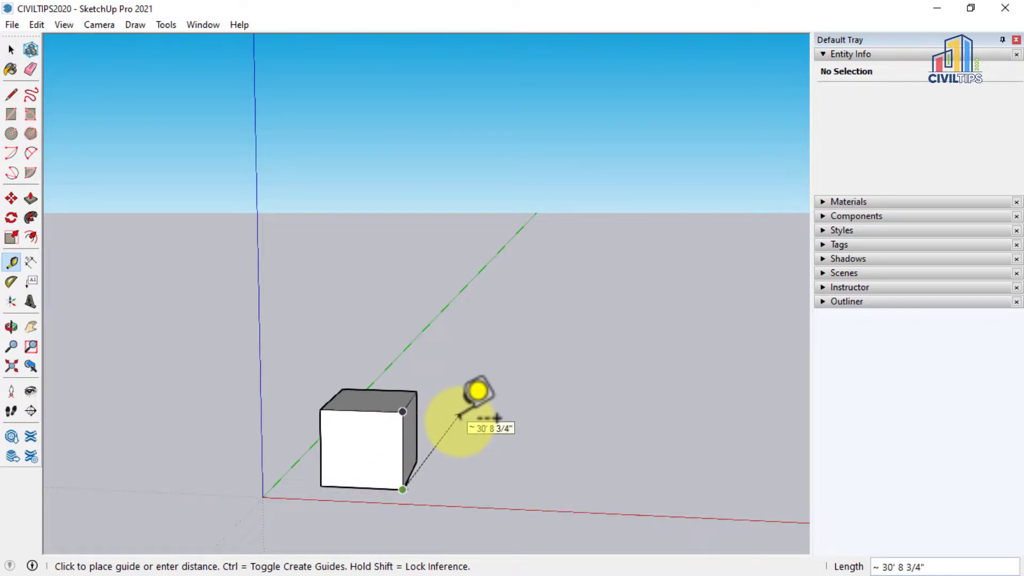
- Place two vertical guides off the cube's right edge, the second exactly 5' away
key(space)
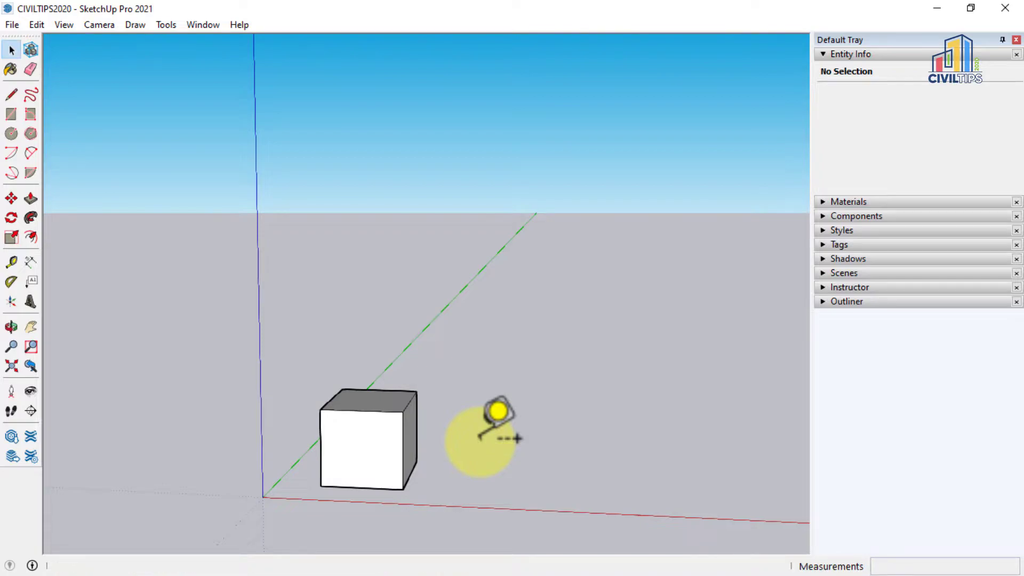
key(t)
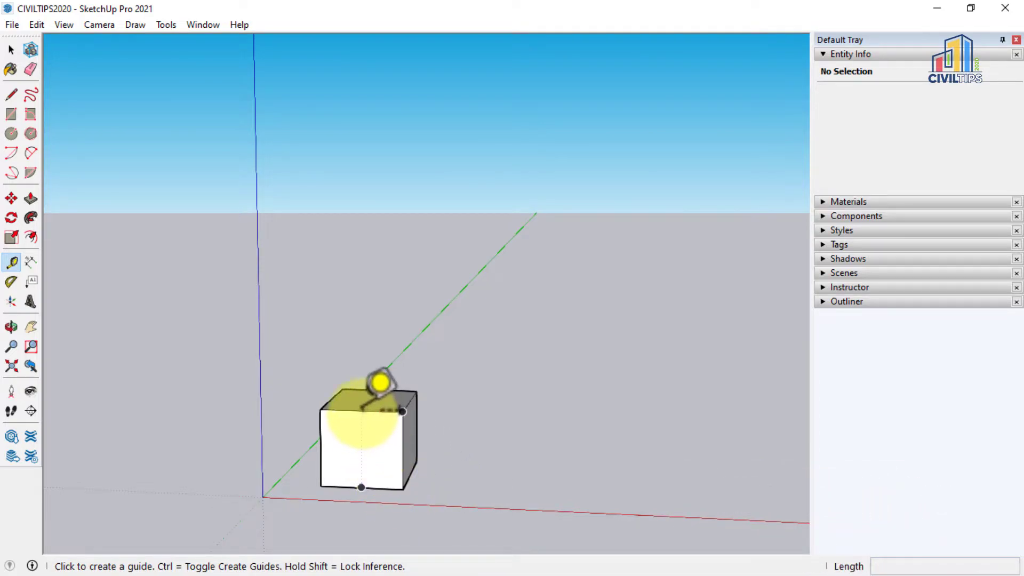
click(403, 435)
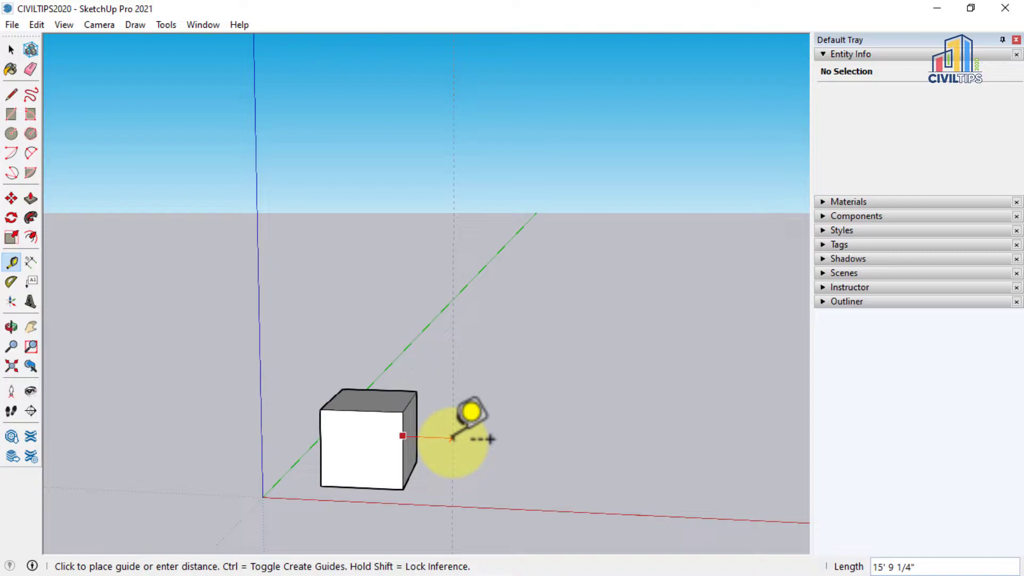
click(458, 440)
text(25')
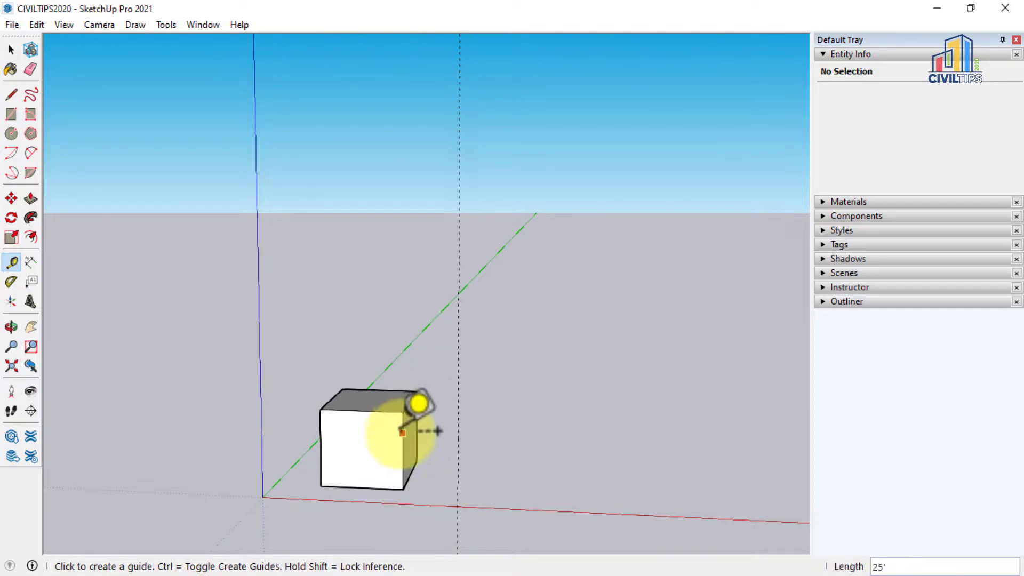
click(404, 432)
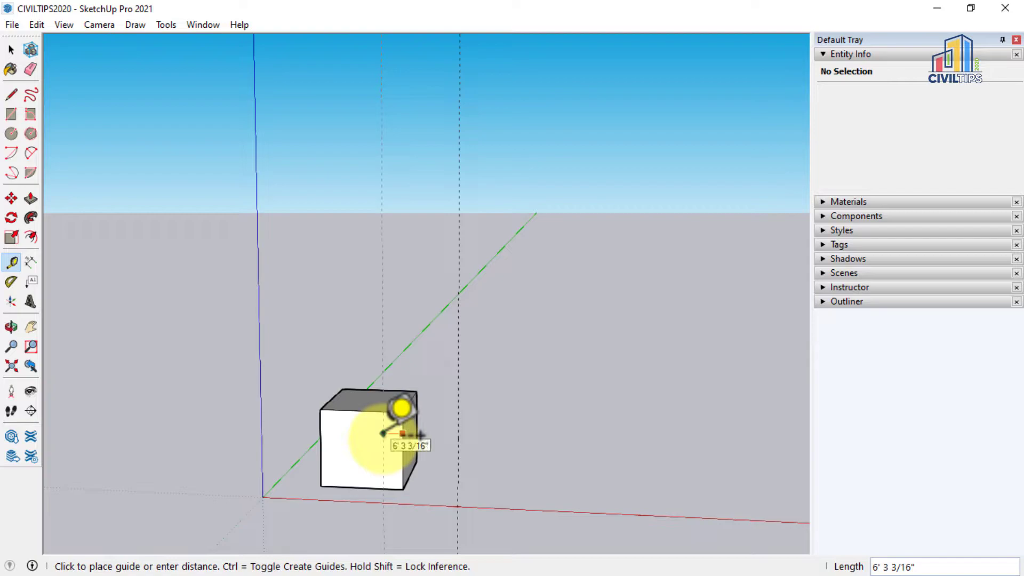
text(5)
key(Return)
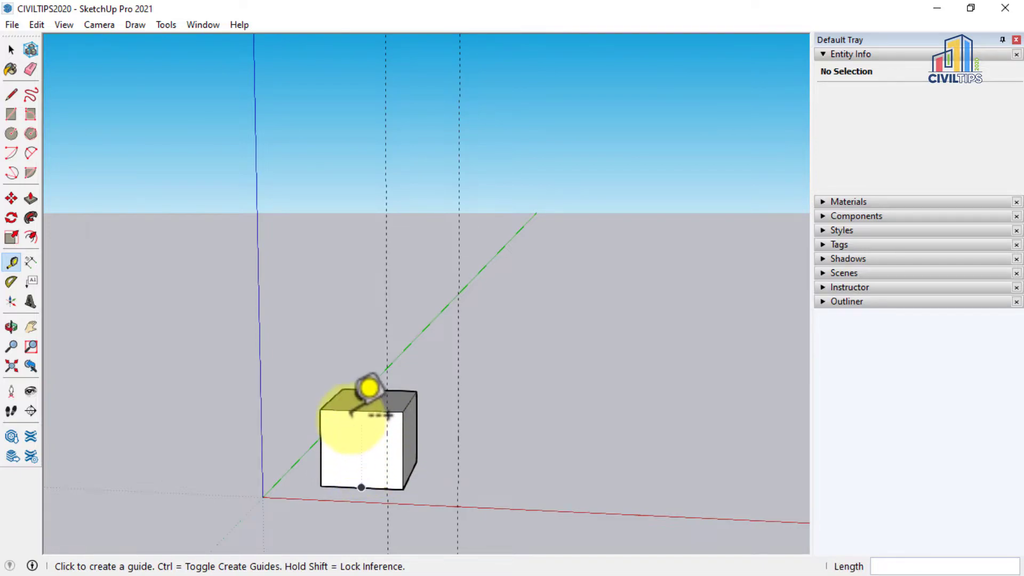
- Add a horizontal guide from the top edge and a vertical guide 5' from the left edge
click(360, 411)
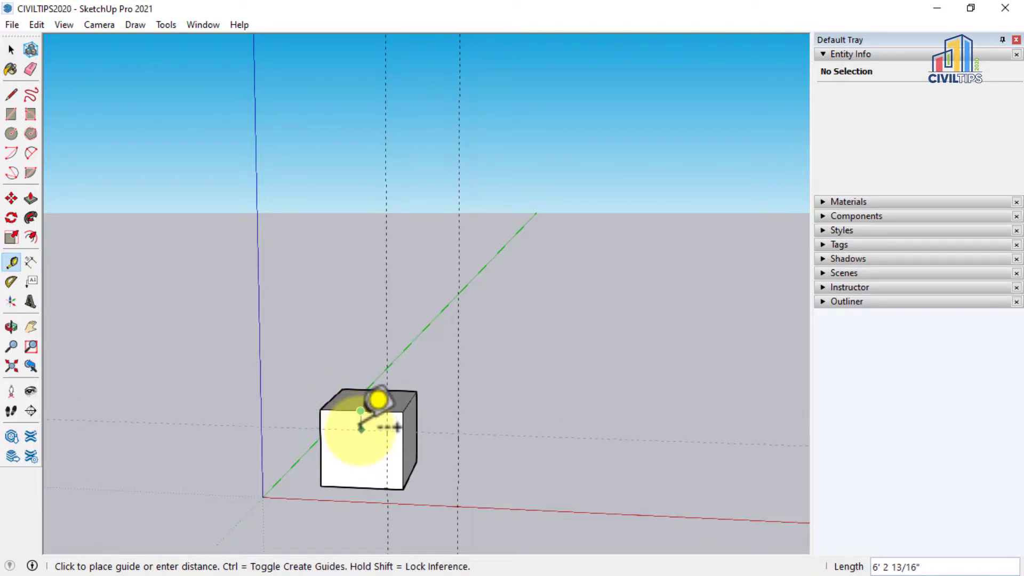
click(398, 431)
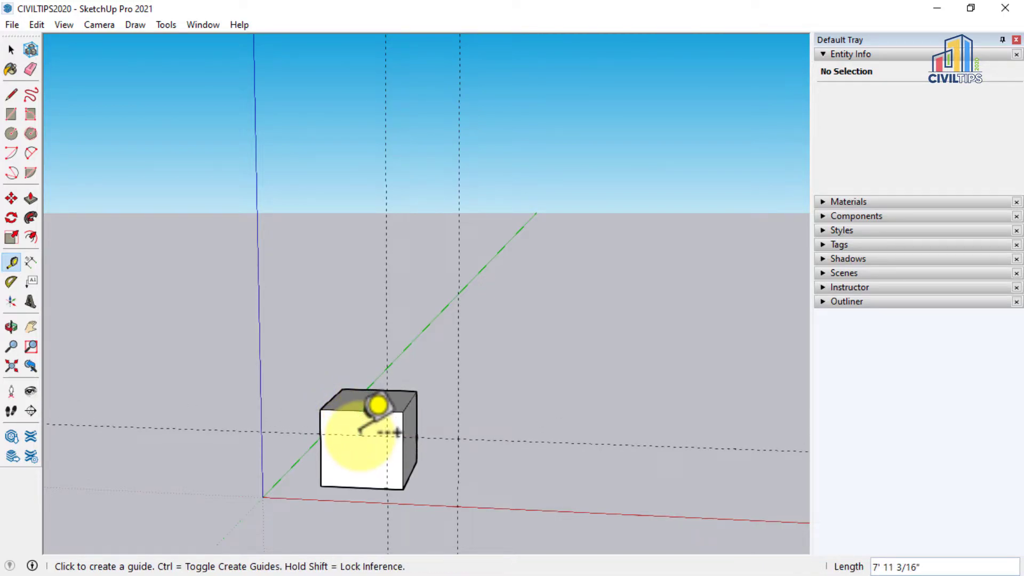
click(320, 458)
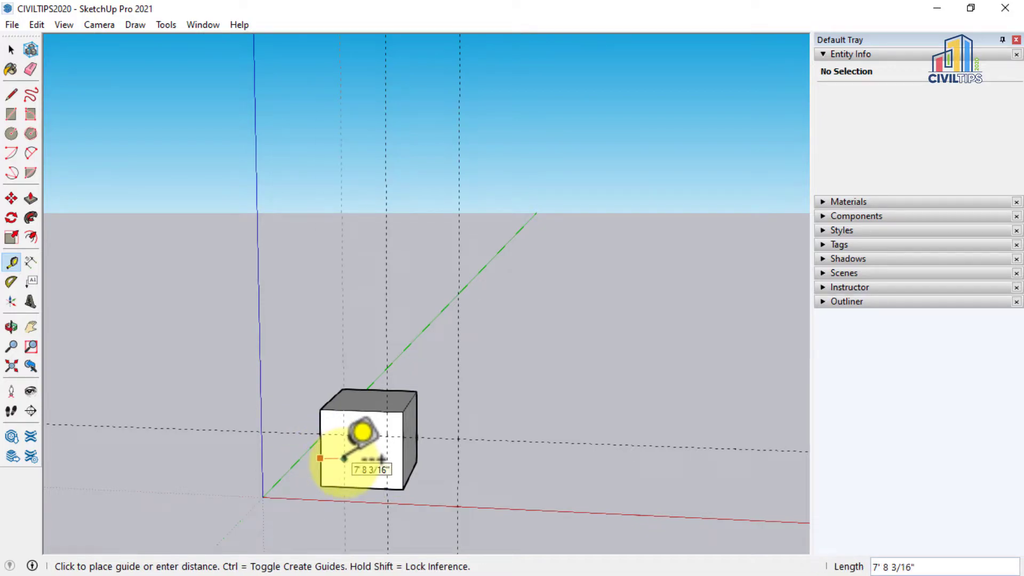
text(5')
key(Return)
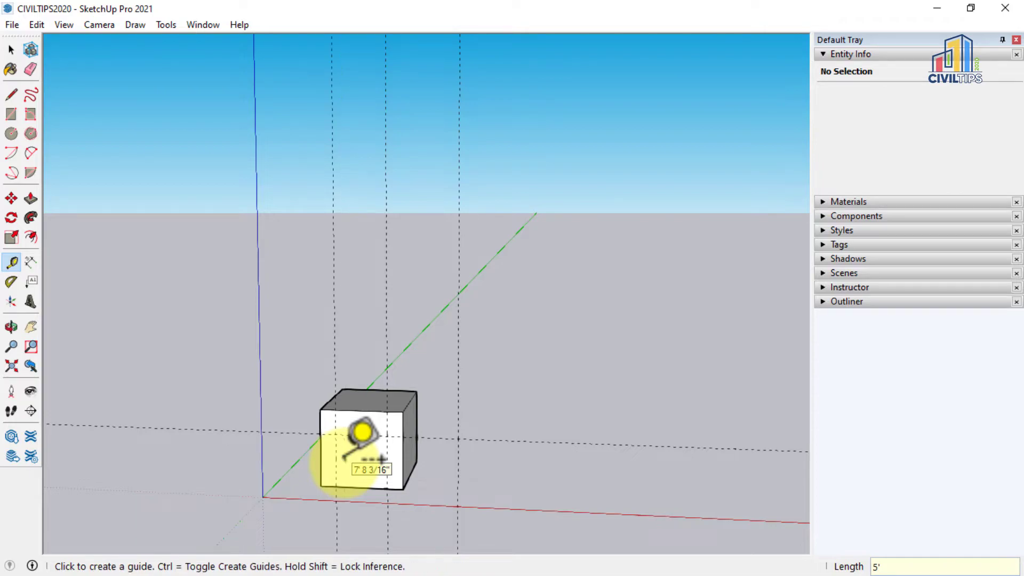
- Place a guide point about 37' along the red axis from the cube's bottom corner
key(space)
key(t)
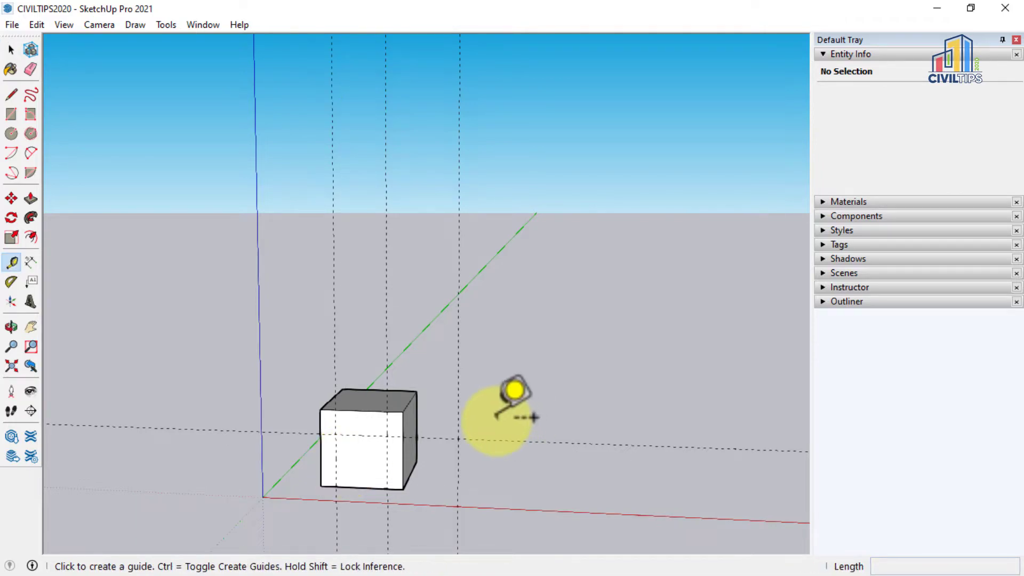
click(402, 489)
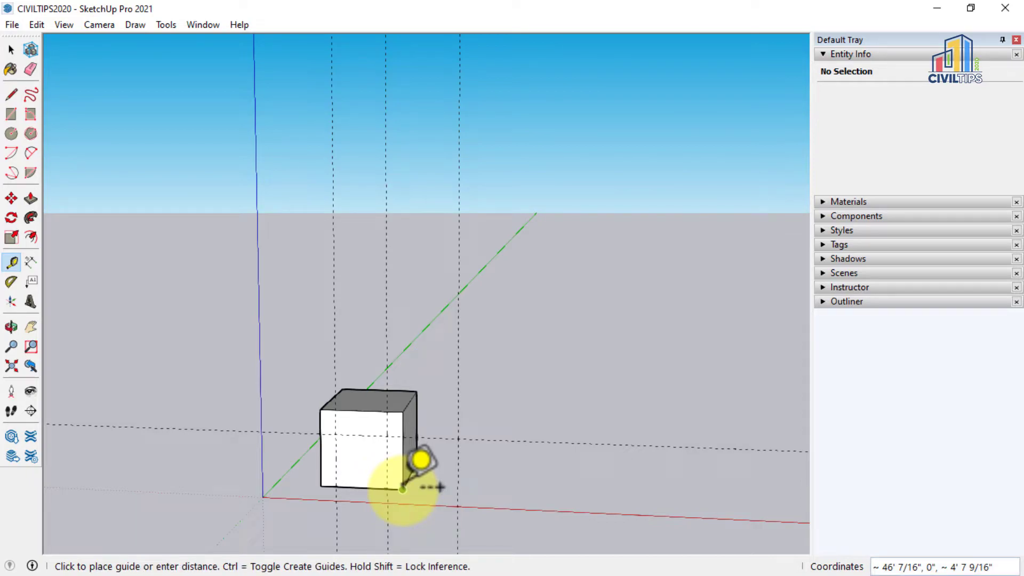
click(521, 494)
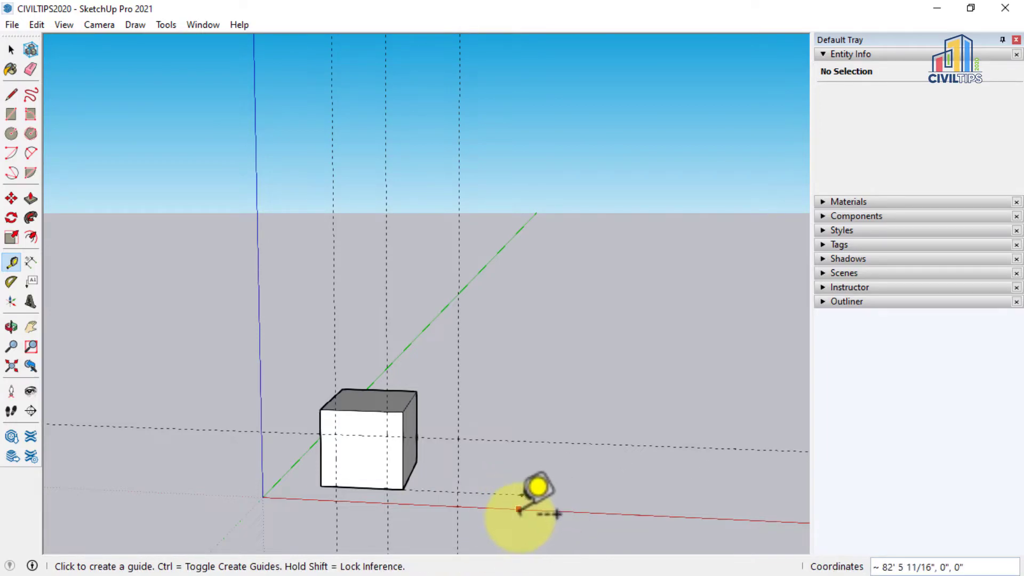
scroll(519, 506, up, 2)
scroll(522, 496, up, 2)
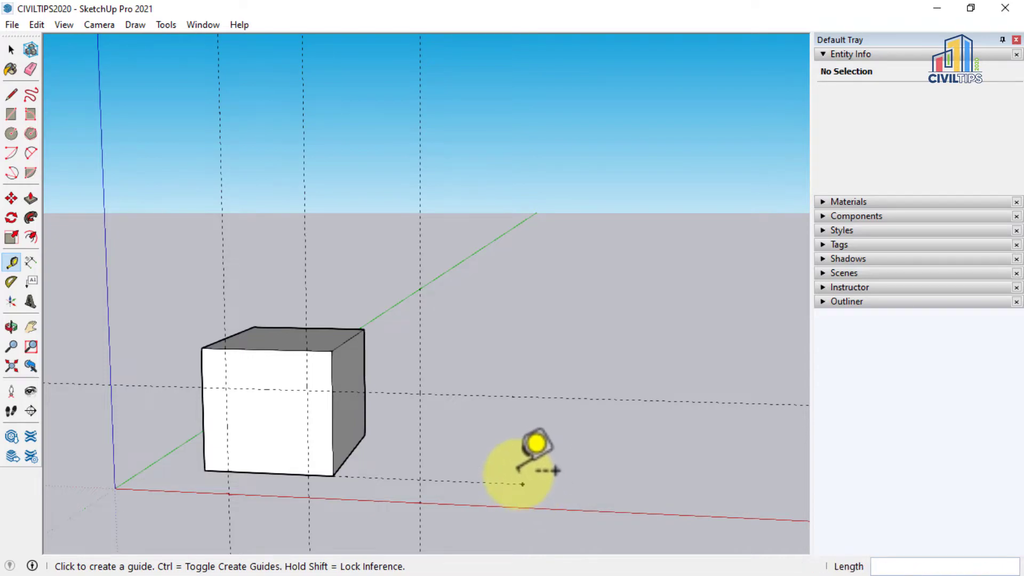
- Drop a guide extending to the right from the cube's upper corner
scroll(520, 472, down, 1)
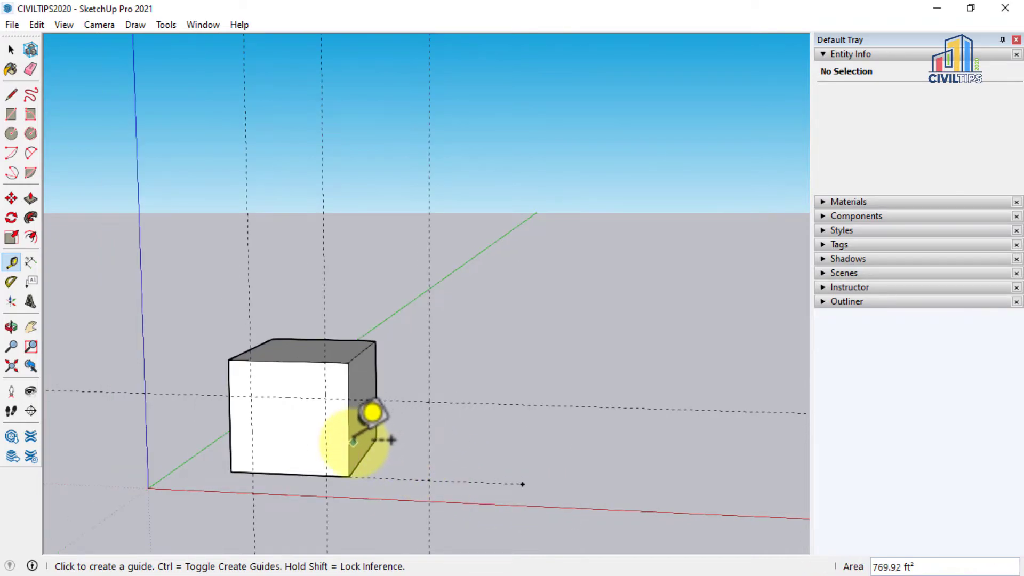
click(349, 441)
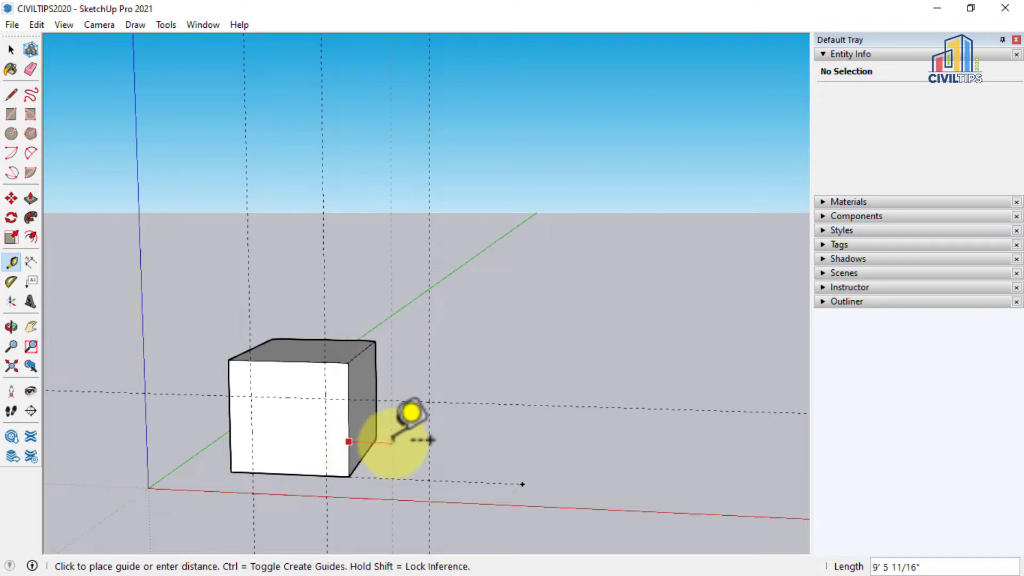
key(space)
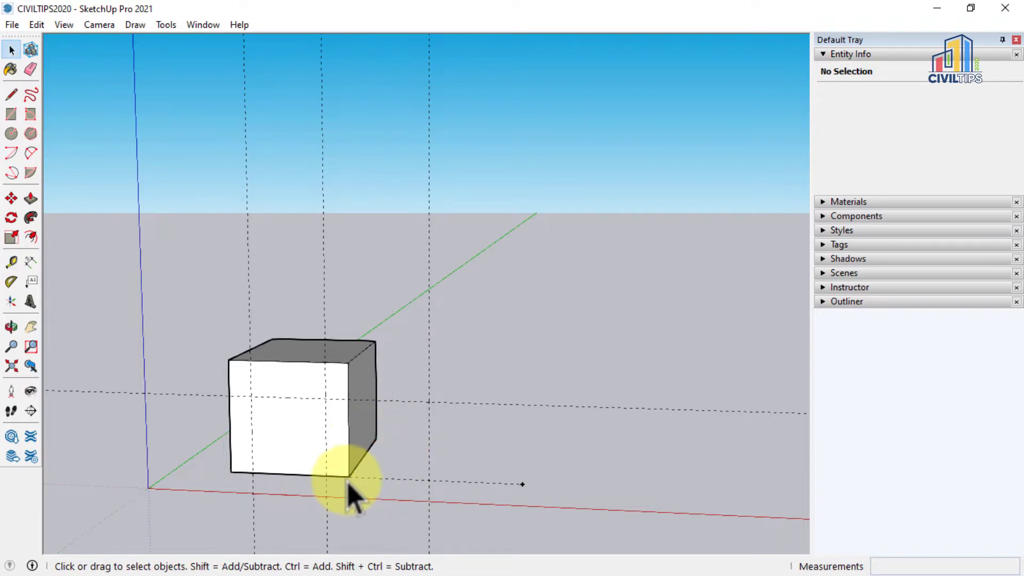
key(t)
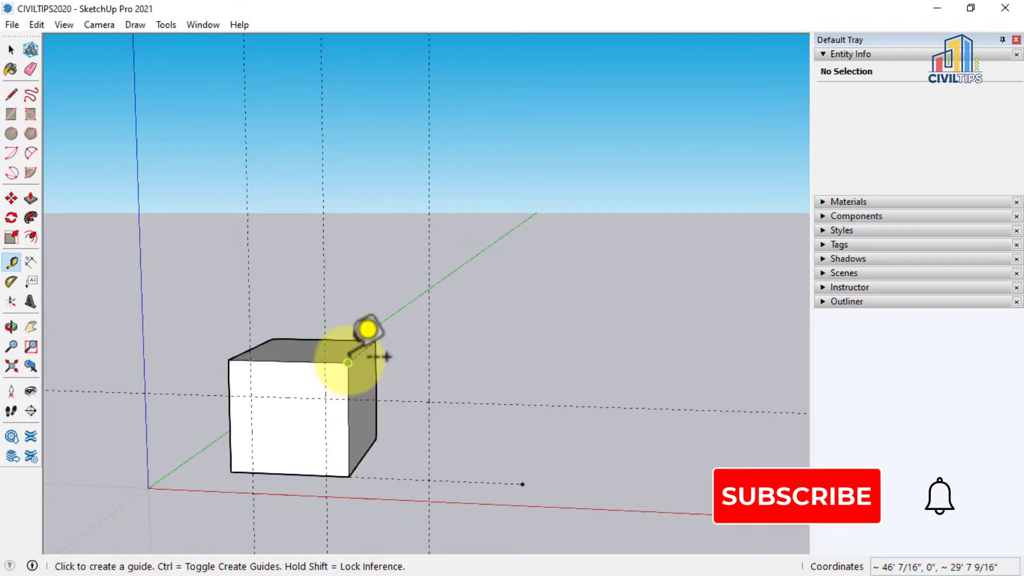
click(347, 364)
click(484, 366)
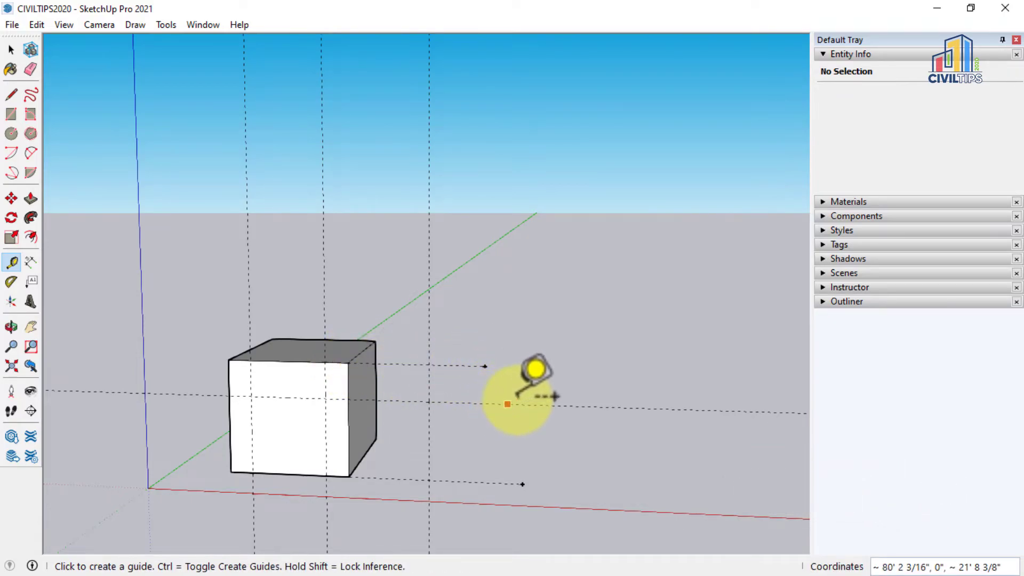
key(space)
scroll(517, 394, down, 2)
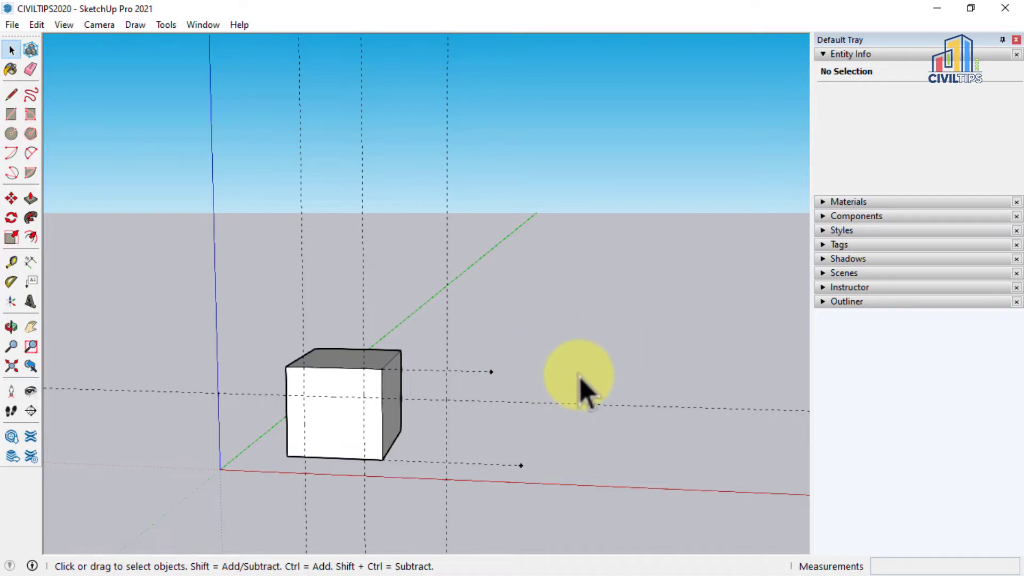
- Erase the upper guide right of the cube, then clear all remaining guides with Edit > Delete Guides
click(513, 404)
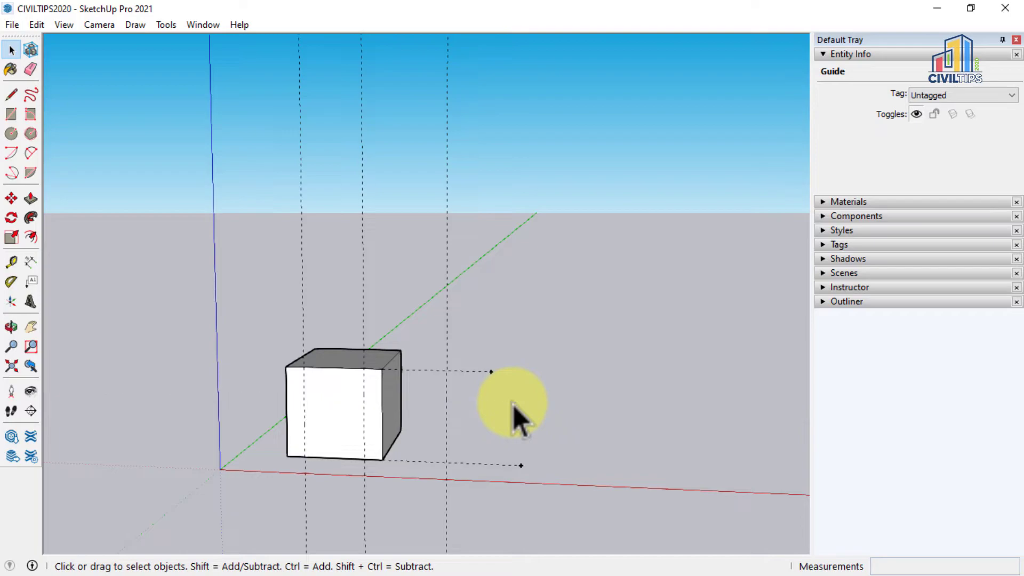
click(513, 405)
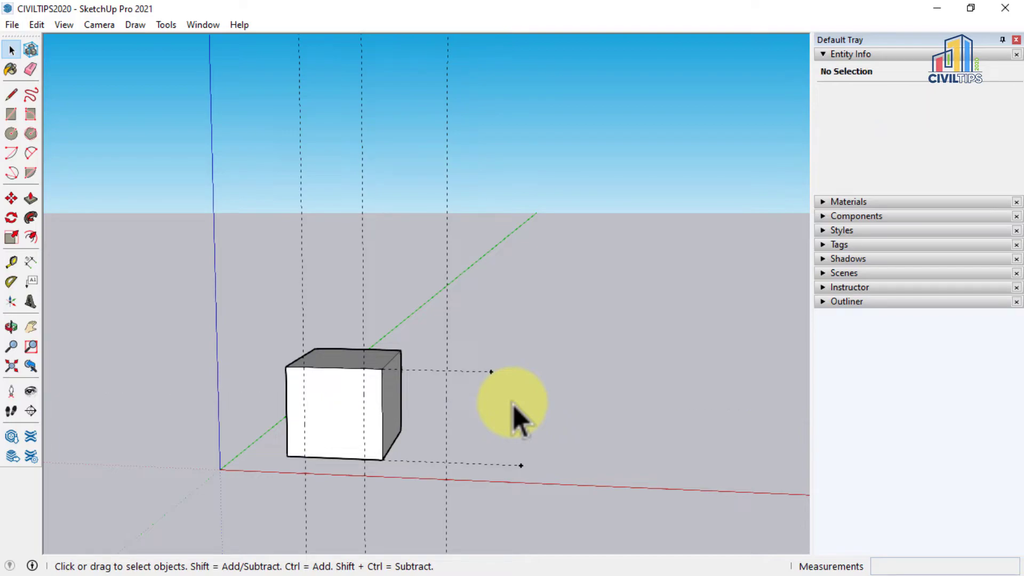
click(30, 75)
drag(491, 370, 476, 393)
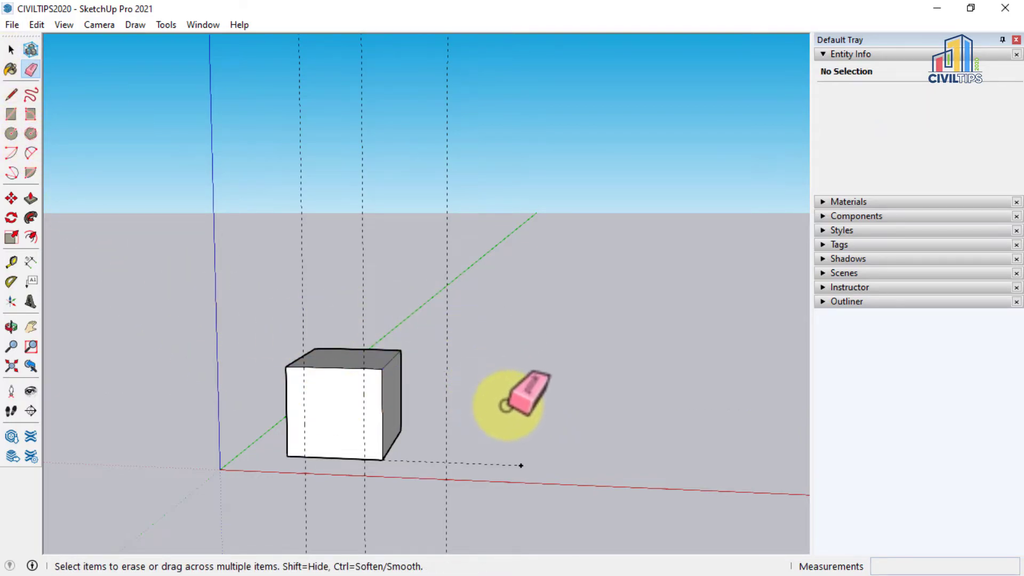
key(space)
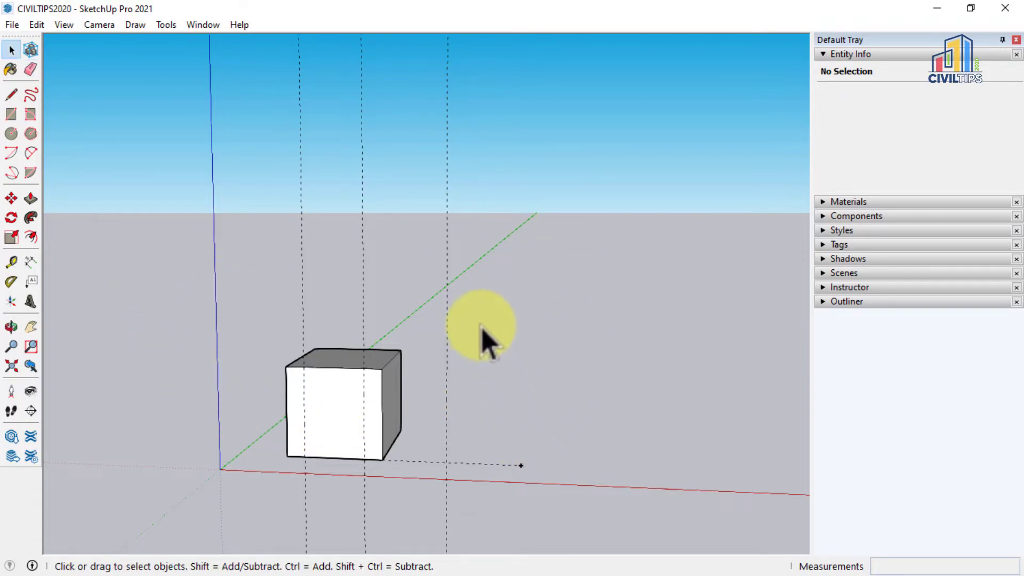
click(36, 25)
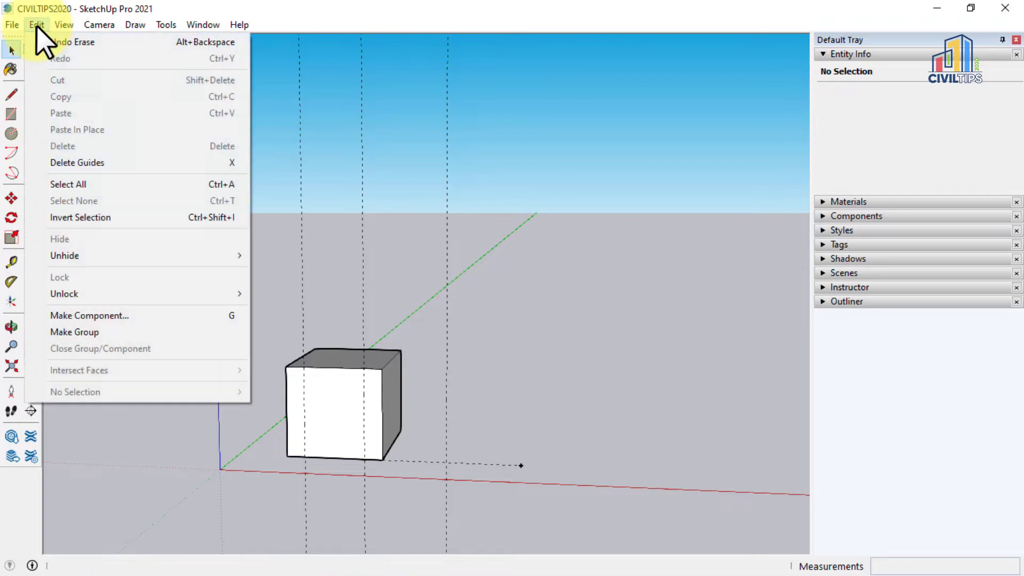
click(101, 164)
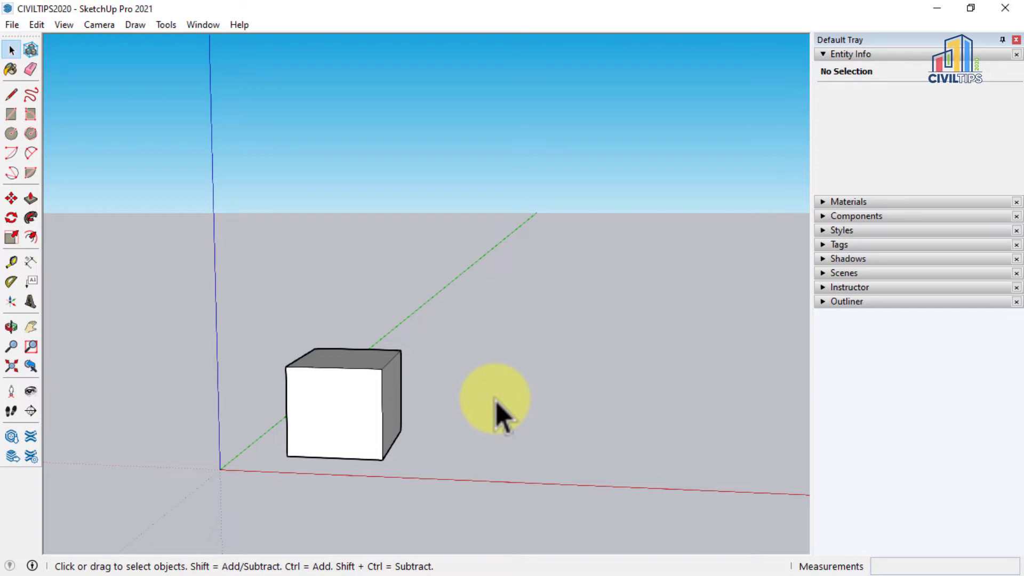
- Undo the guide deletion, delete all guides again with X, and return to the Tape Measure
key(ctrl+z)
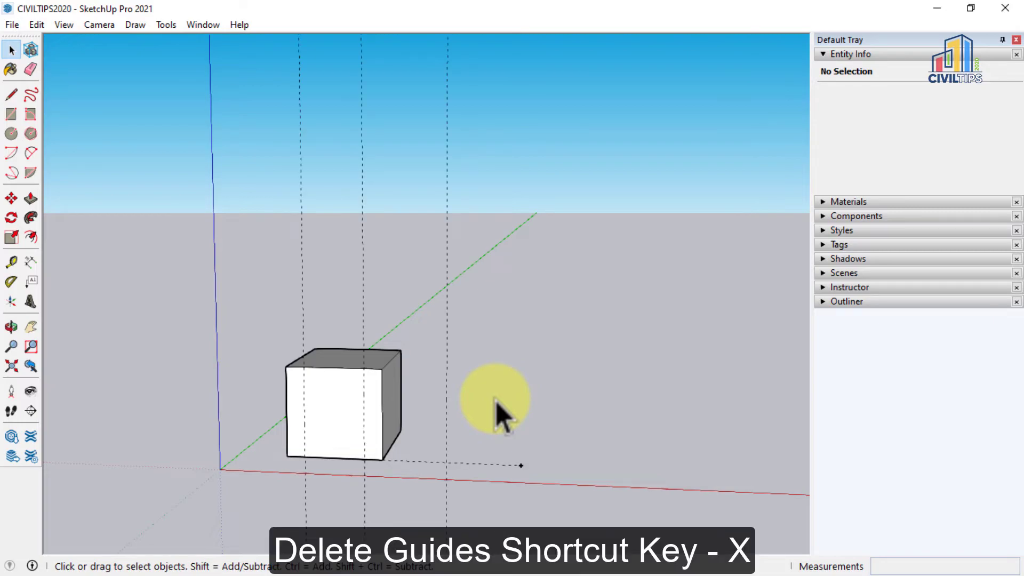
key(x)
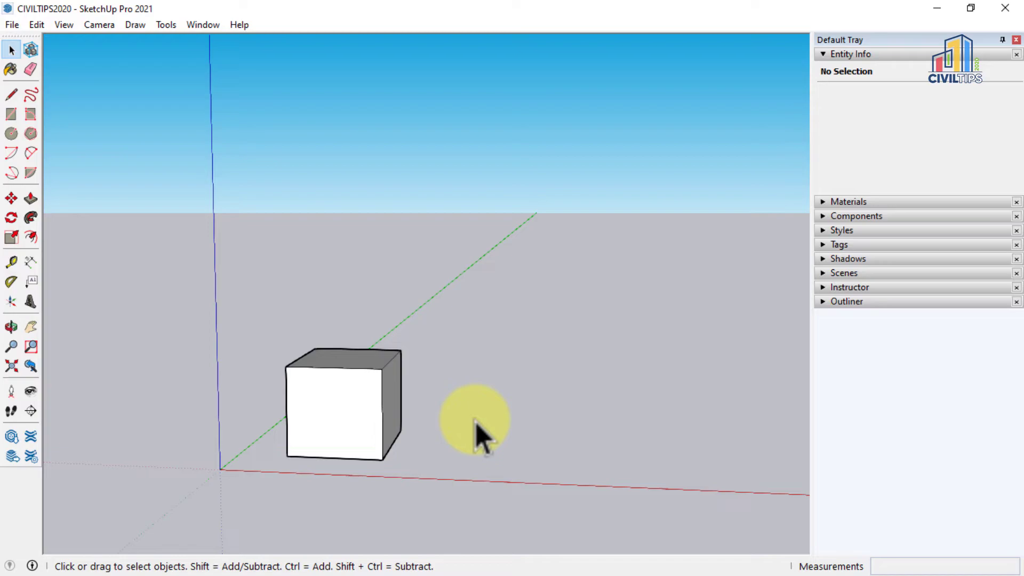
key(t)
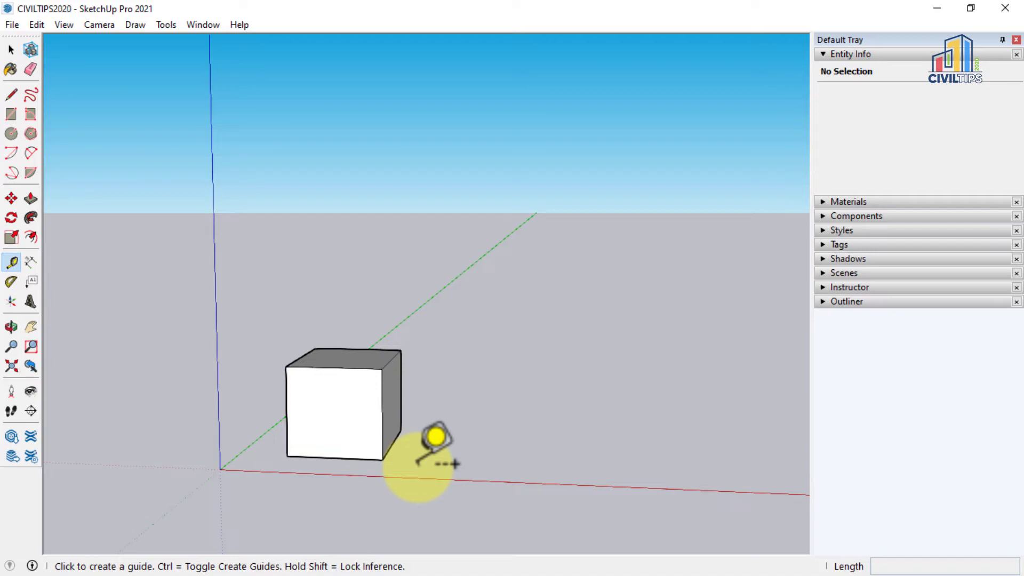
- Measure the cube's 25' vertical edge and resize the whole model so it measures 20'
click(382, 459)
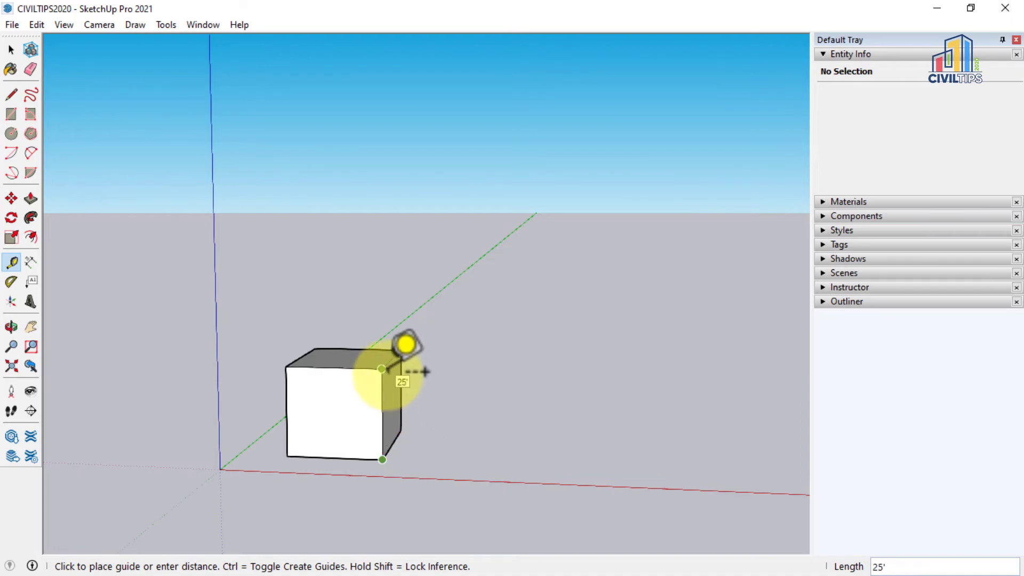
key(space)
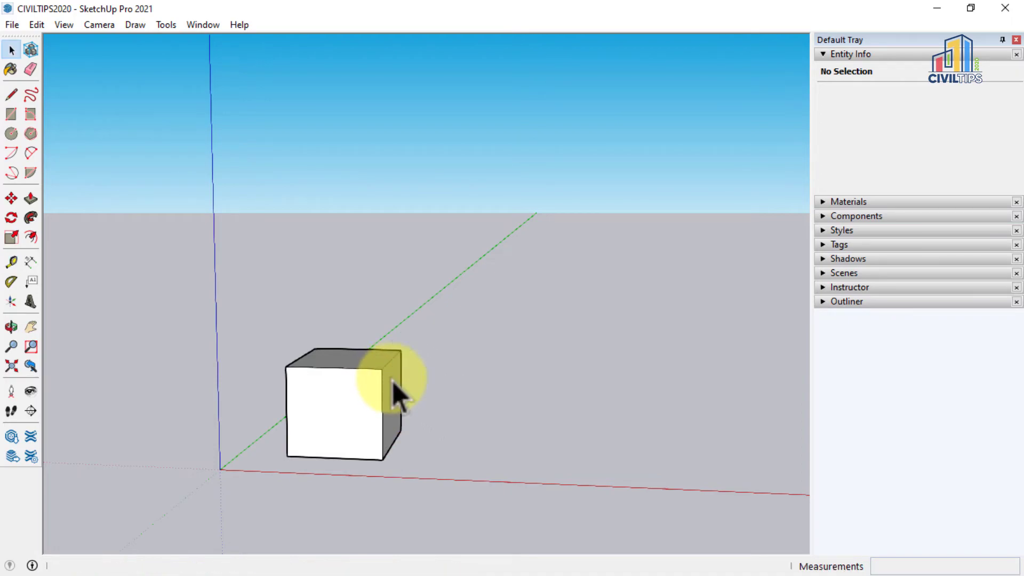
key(t)
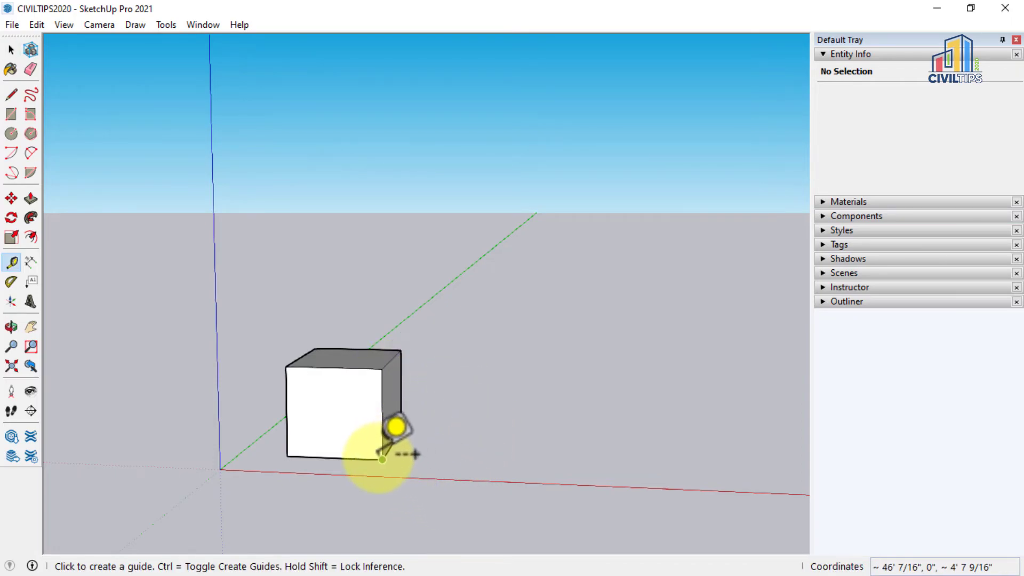
click(383, 458)
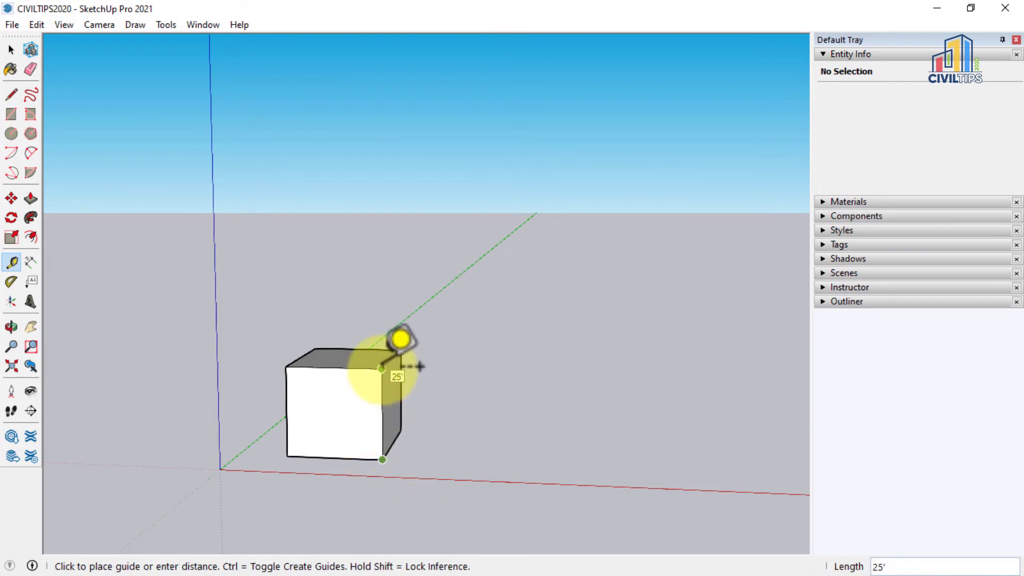
click(382, 368)
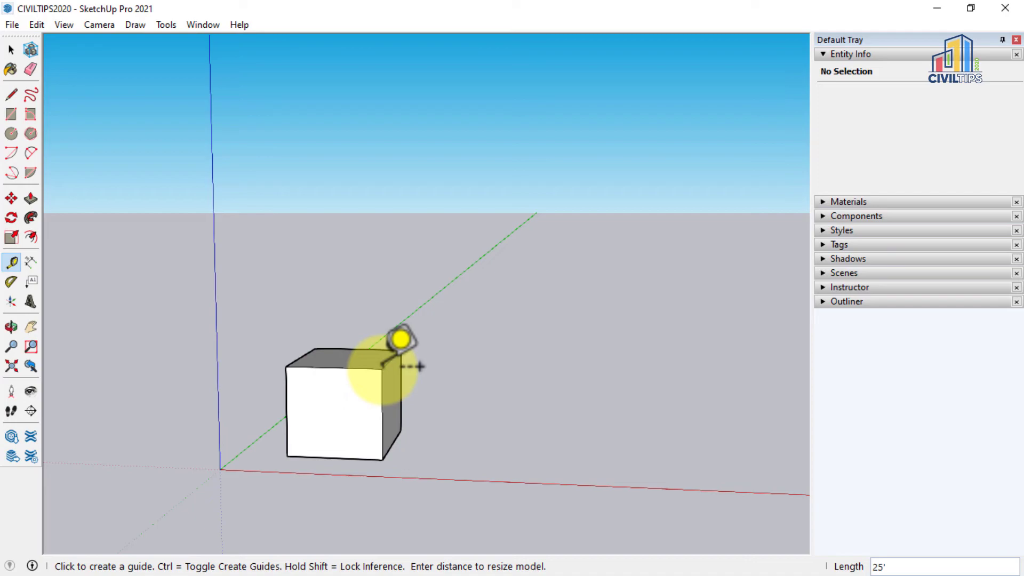
text(20)
key(Return)
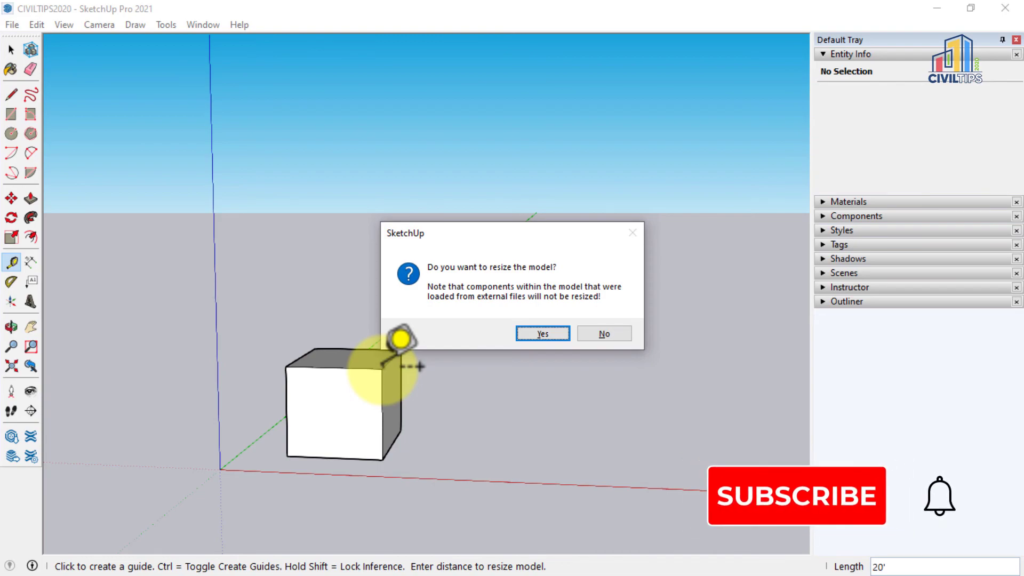
click(543, 333)
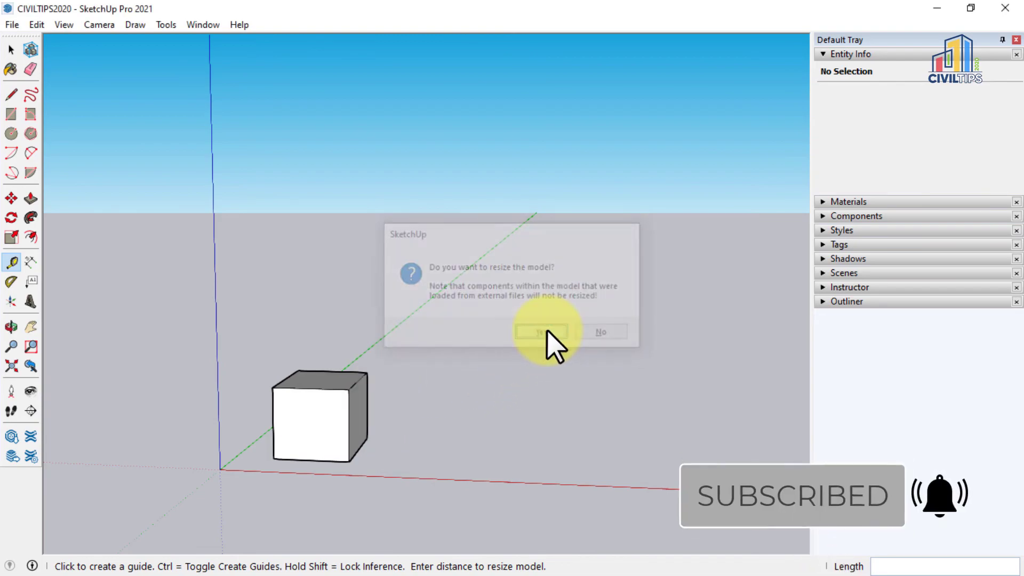
click(349, 462)
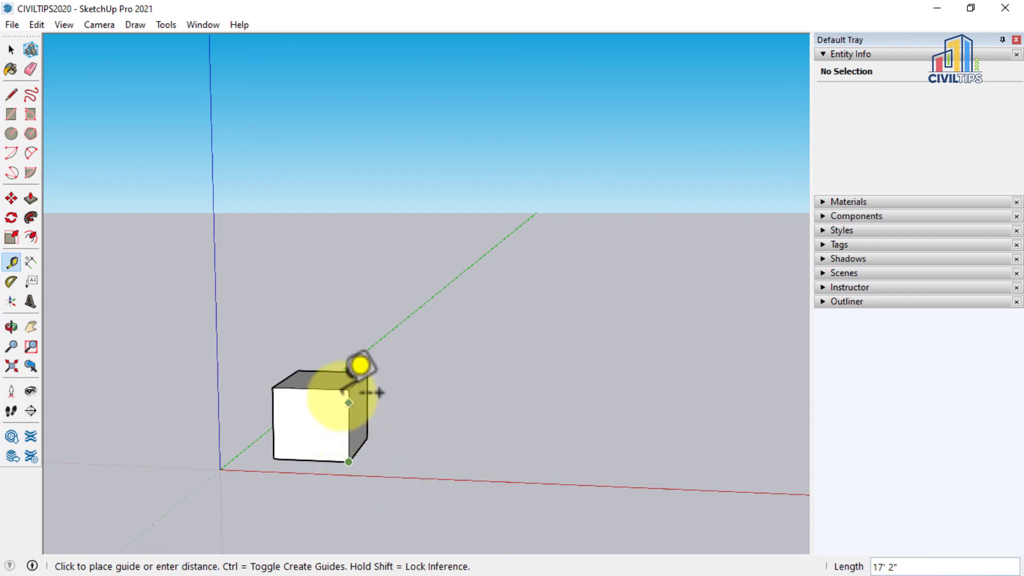